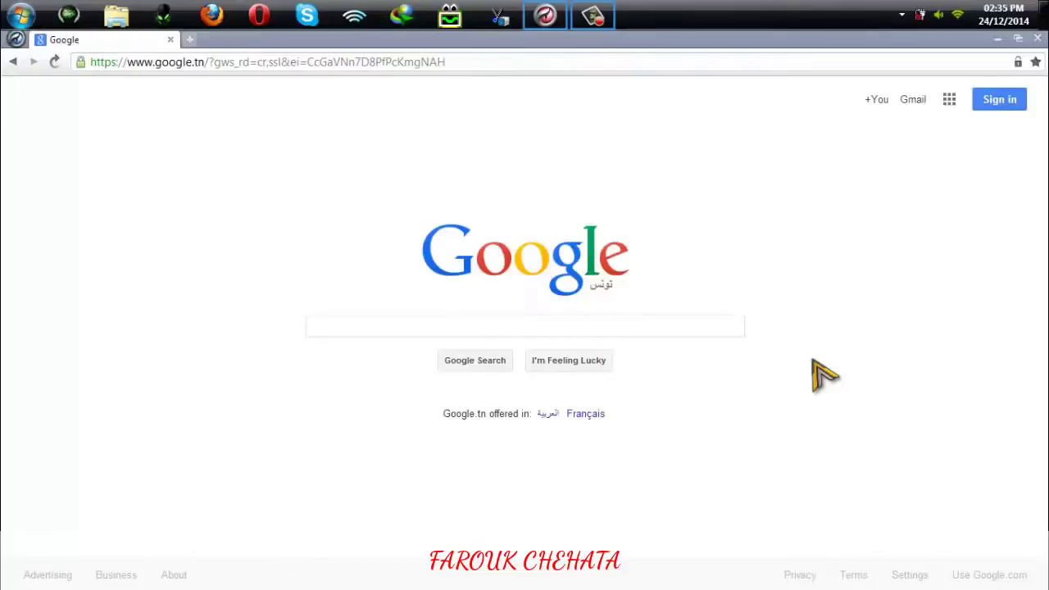
Step: Go to Google's sign-in page and open the form for creating a new account
{"action": "left_click", "coordinate": [1014, 107]}
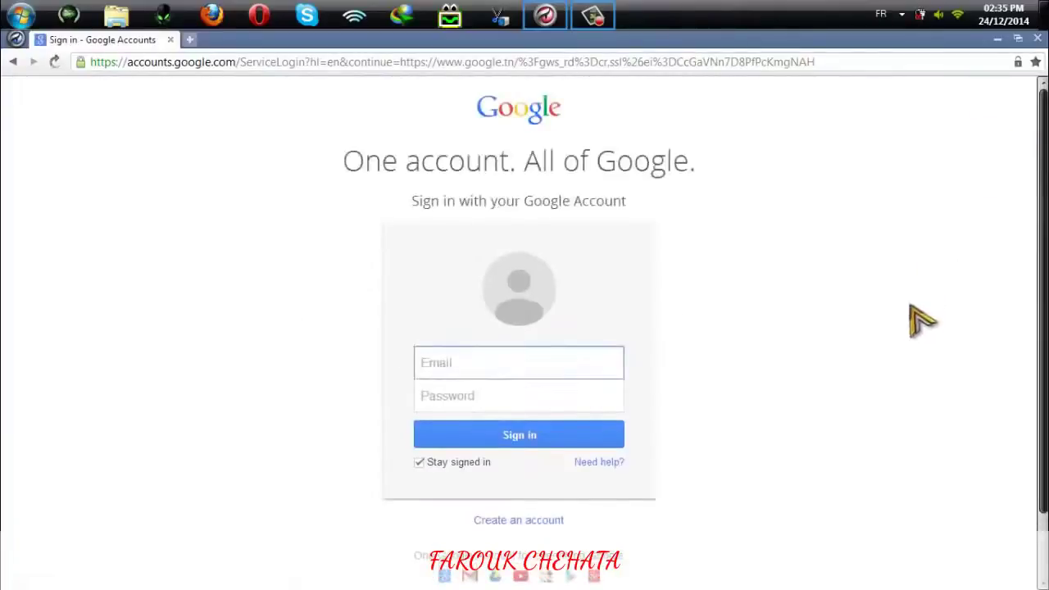
{"action": "scroll", "coordinate": [902, 336], "scroll_direction": "down", "scroll_amount": 1}
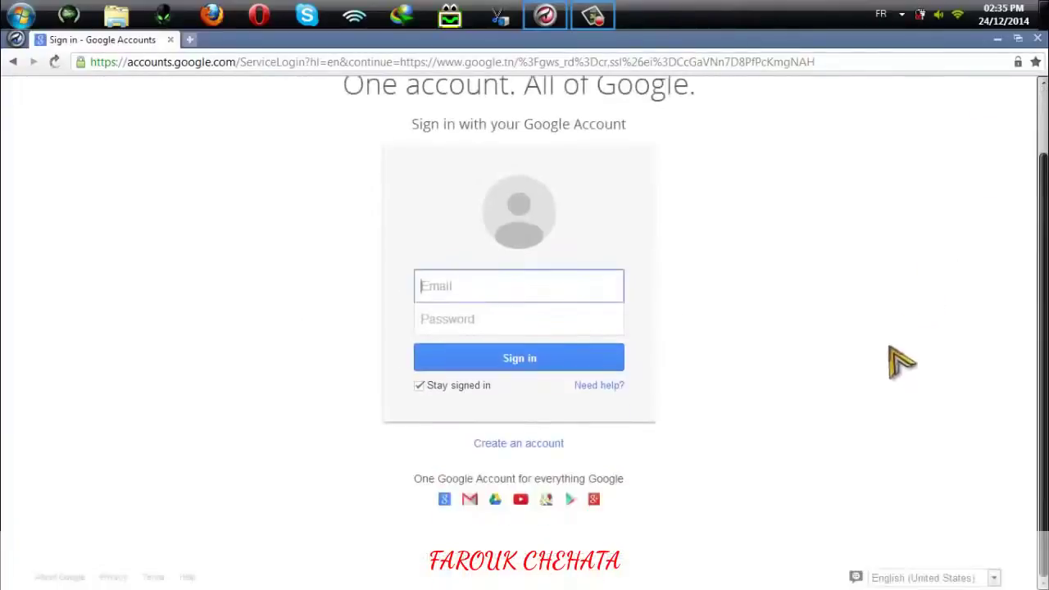
{"action": "left_click", "coordinate": [510, 449]}
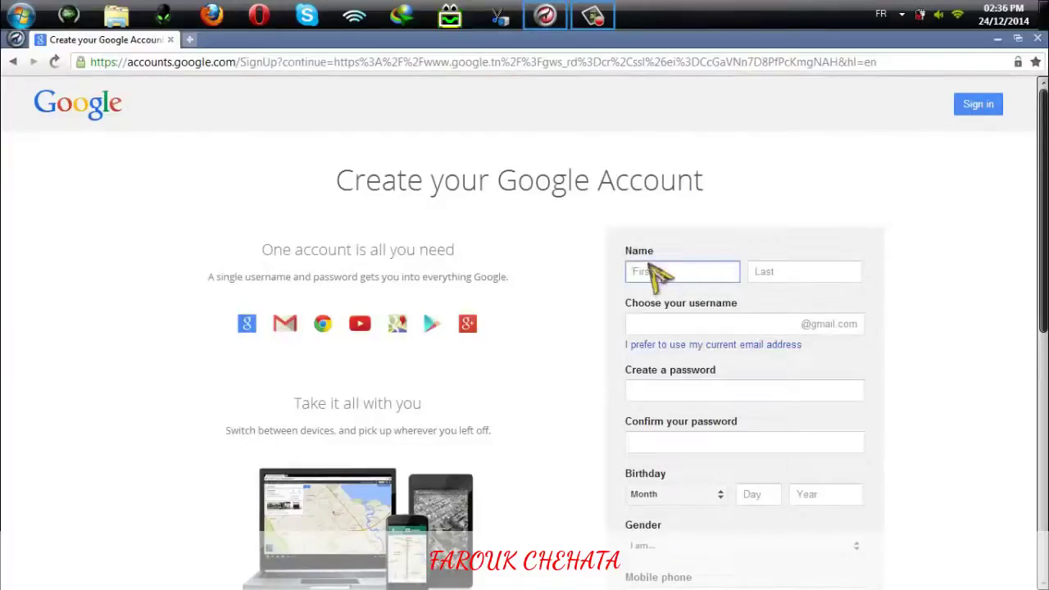
Step: Enter the first name, last name and desired Gmail username in the account form
{"action": "left_click", "coordinate": [653, 270]}
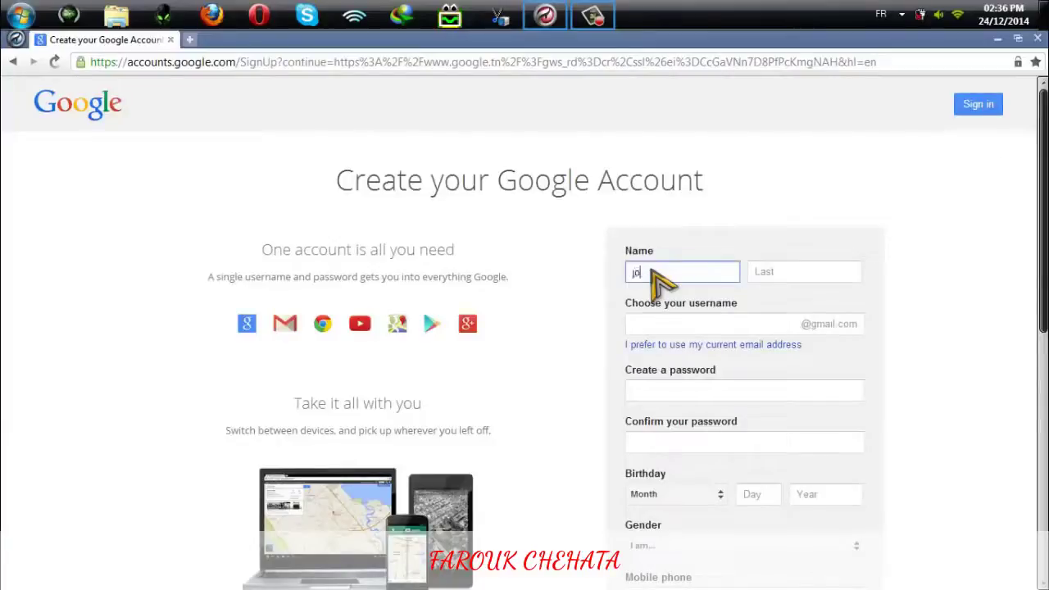
{"action": "left_click", "coordinate": [769, 279]}
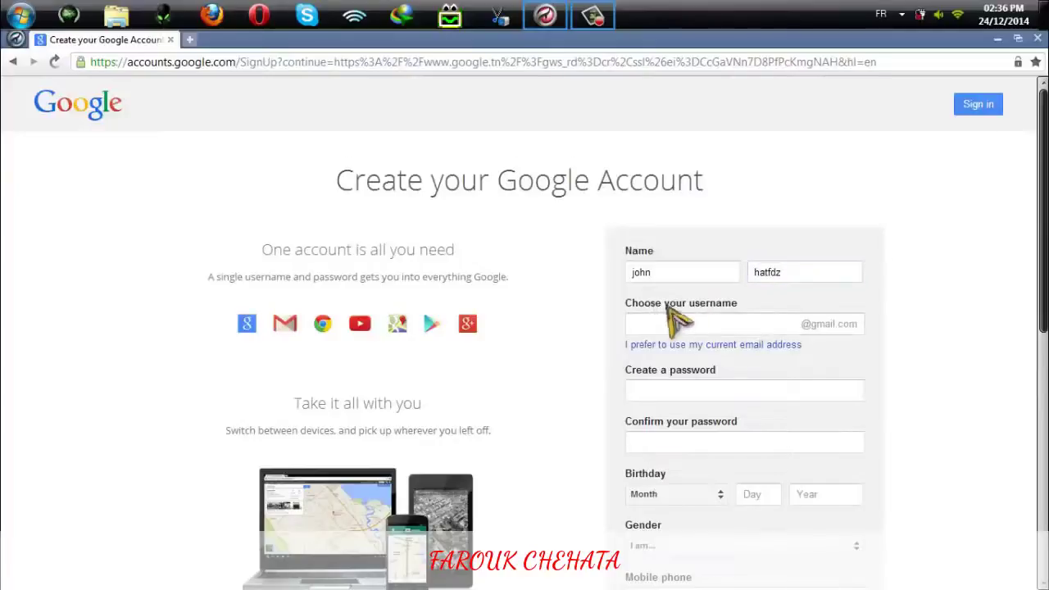
{"action": "left_click", "coordinate": [708, 324]}
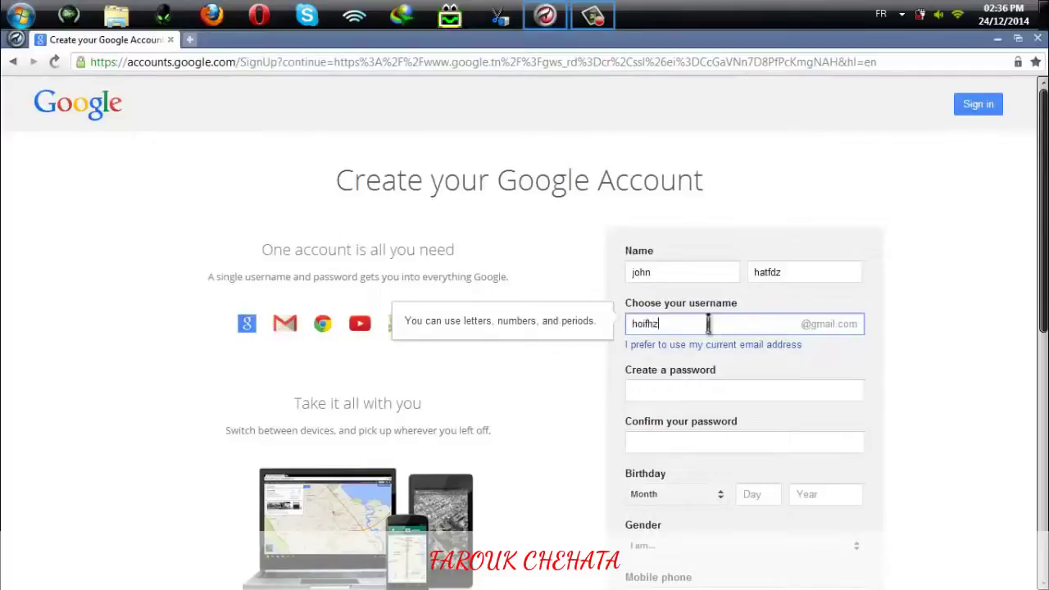
{"action": "left_click", "coordinate": [975, 325]}
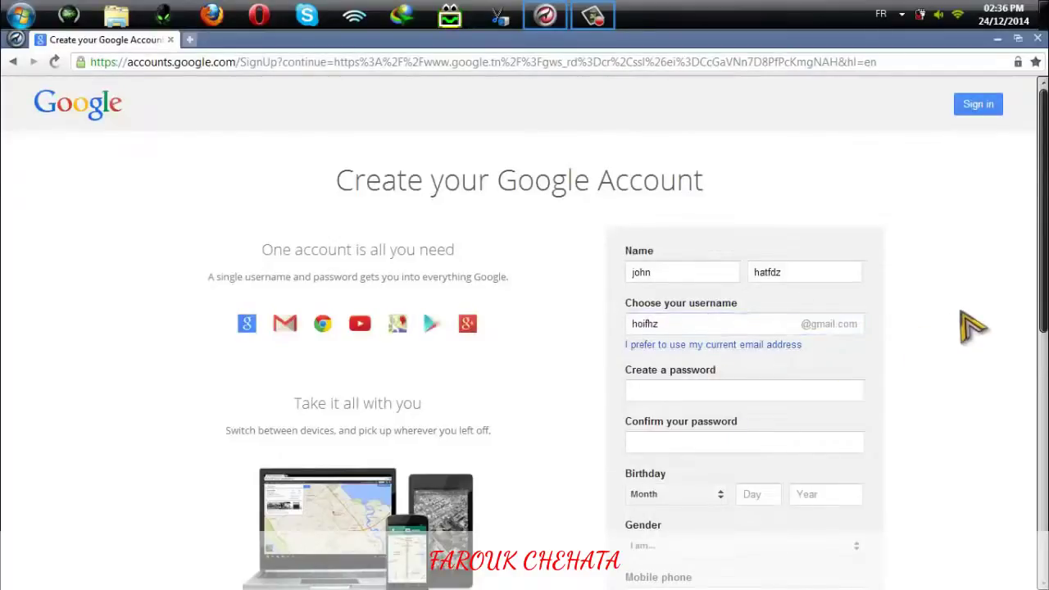
Step: Create the account password and enter it again in the confirmation field
{"action": "scroll", "coordinate": [959, 326], "scroll_direction": "down", "scroll_amount": 1}
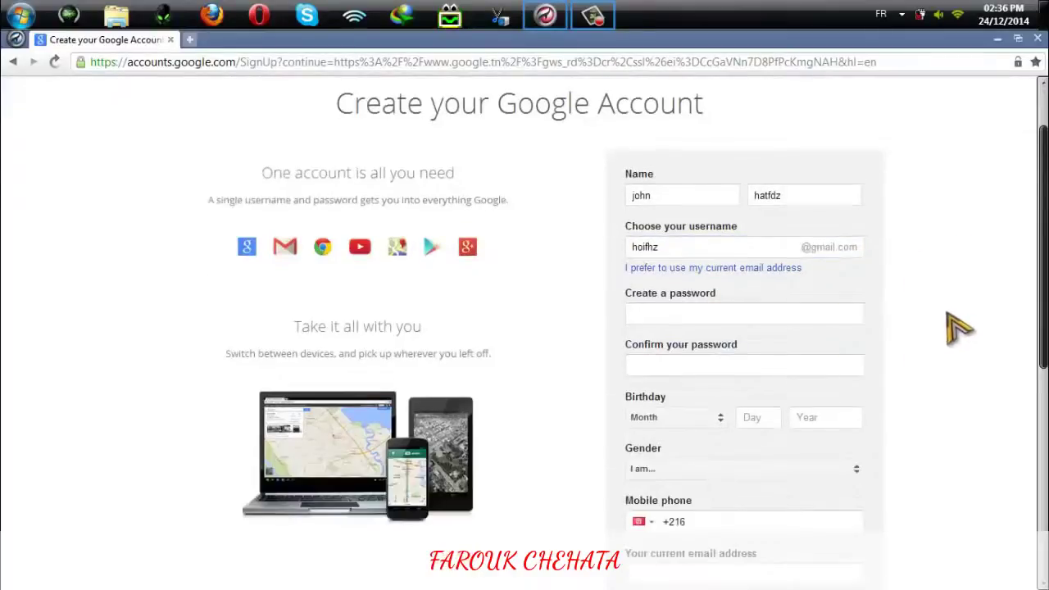
{"action": "left_click", "coordinate": [694, 315]}
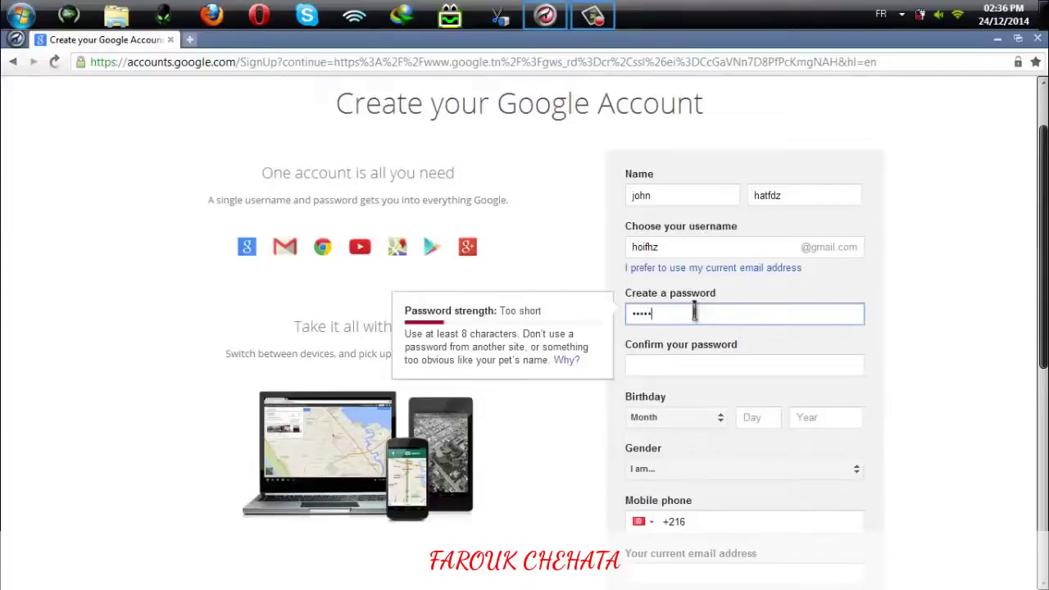
{"action": "left_click", "coordinate": [696, 375]}
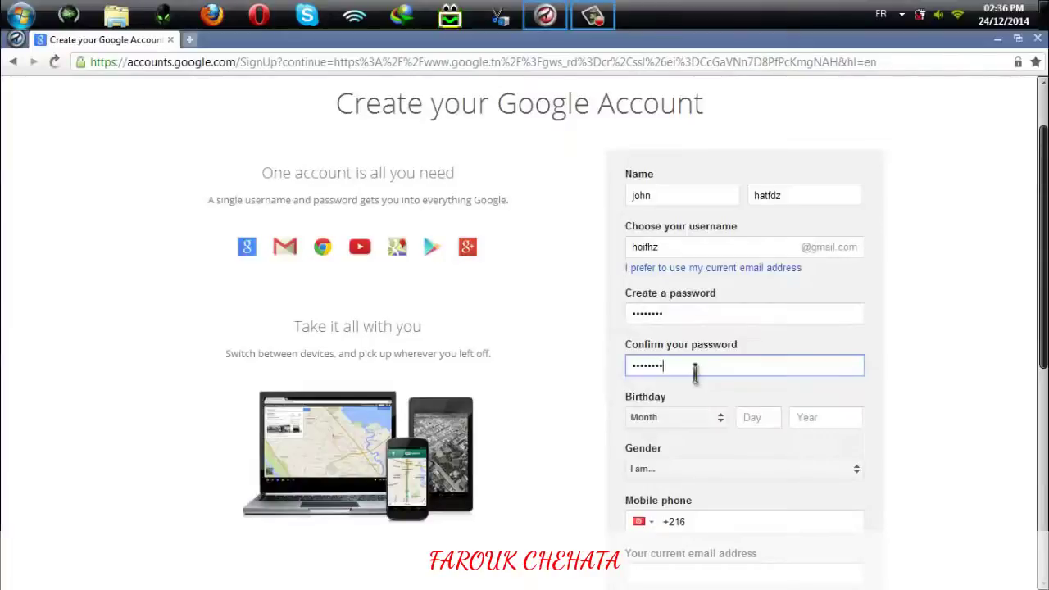
Step: Fill in the birthday with the month, day and year of birth
{"action": "scroll", "coordinate": [844, 369], "scroll_direction": "down", "scroll_amount": 1}
{"action": "left_click", "coordinate": [697, 342]}
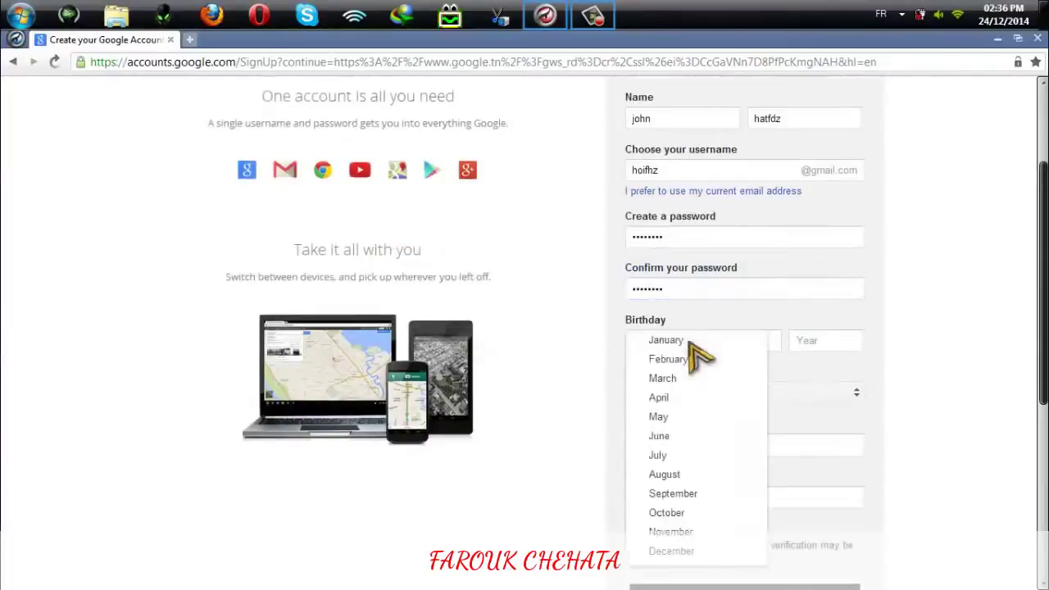
{"action": "left_click", "coordinate": [697, 436]}
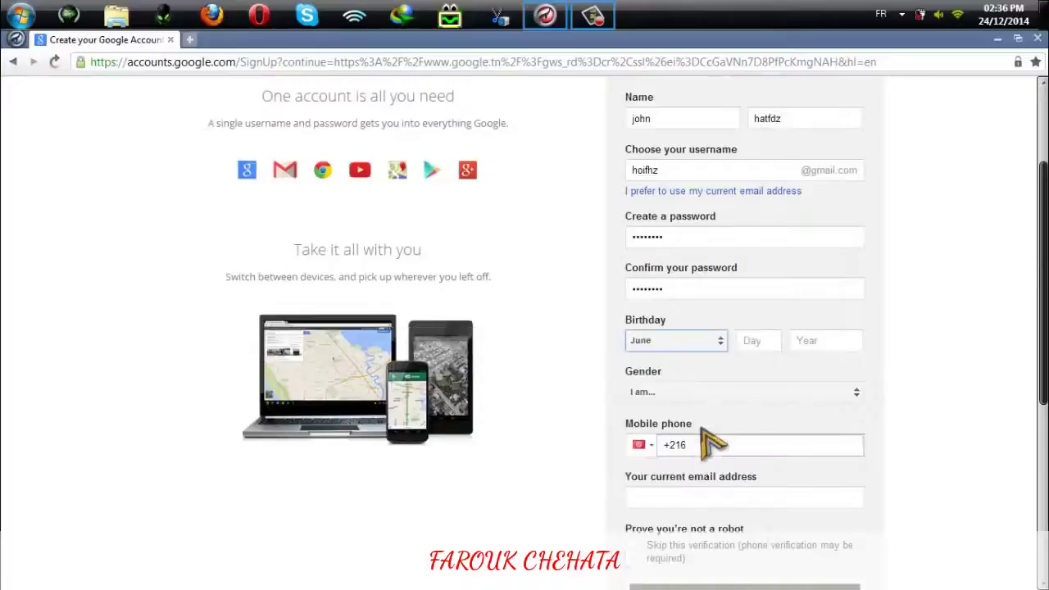
{"action": "left_click", "coordinate": [755, 343]}
{"action": "type", "text": "13"}
{"action": "left_click", "coordinate": [838, 346]}
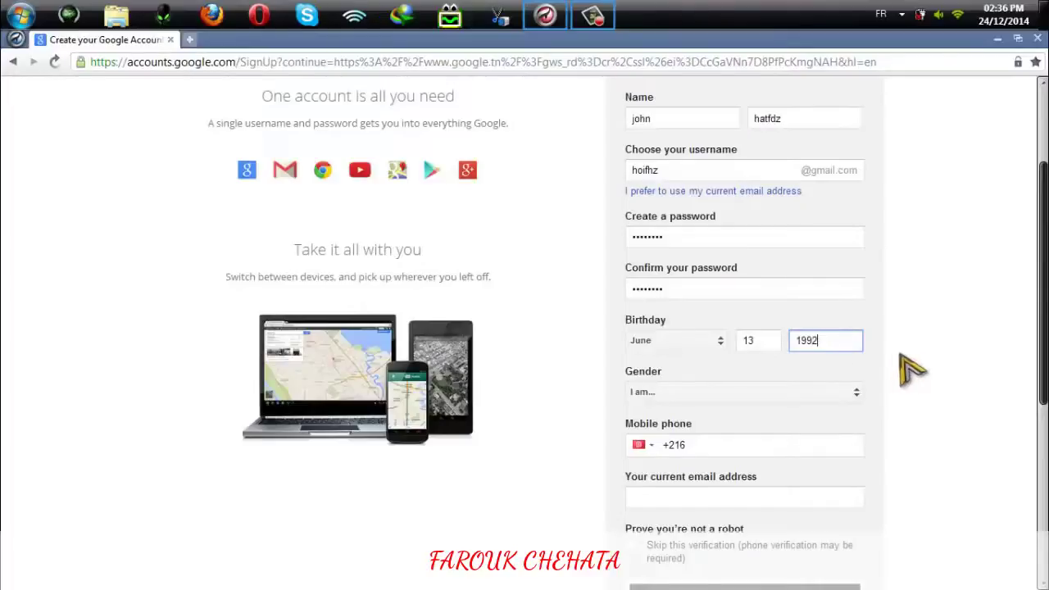
Step: Set the gender to Male in the account form
{"action": "scroll", "coordinate": [894, 369], "scroll_direction": "down", "scroll_amount": 1}
{"action": "left_click", "coordinate": [743, 322]}
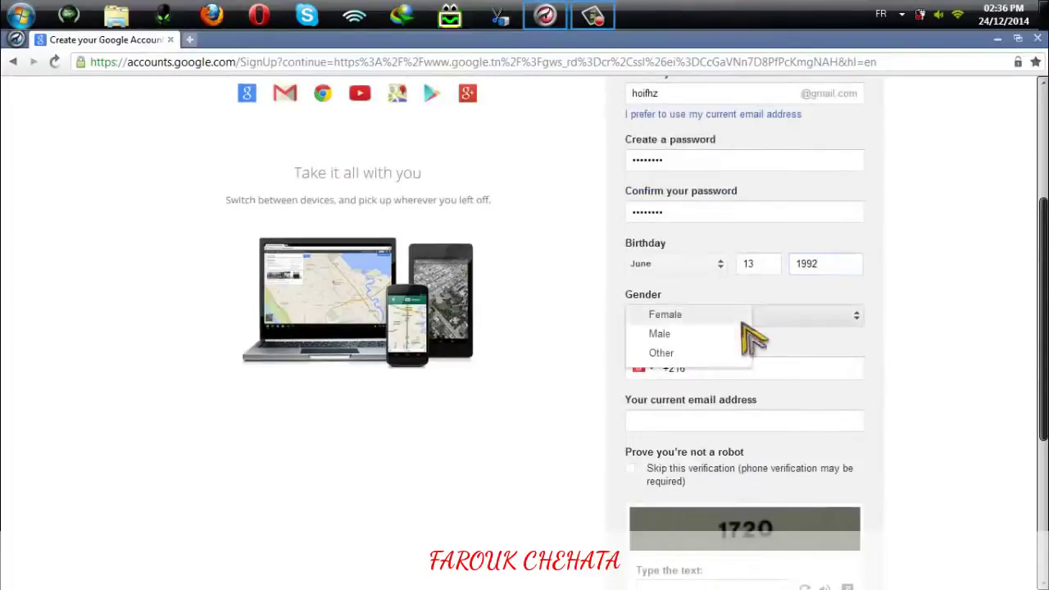
{"action": "left_click", "coordinate": [691, 334]}
Step: Fill in the current email address using the saved autofill suggestion
{"action": "scroll", "coordinate": [921, 346], "scroll_direction": "down", "scroll_amount": 1}
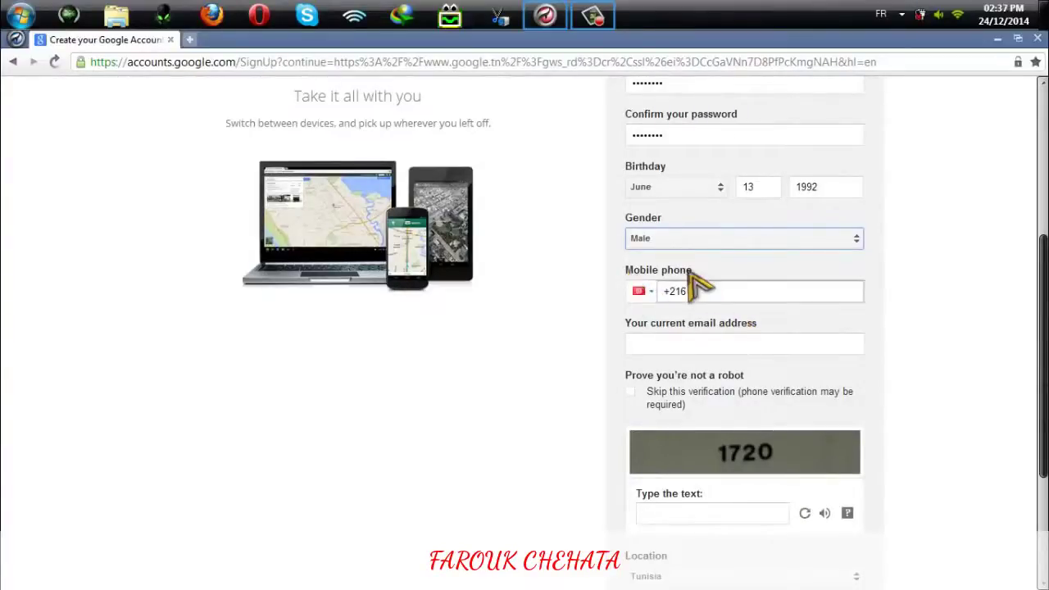
{"action": "left_click", "coordinate": [707, 344]}
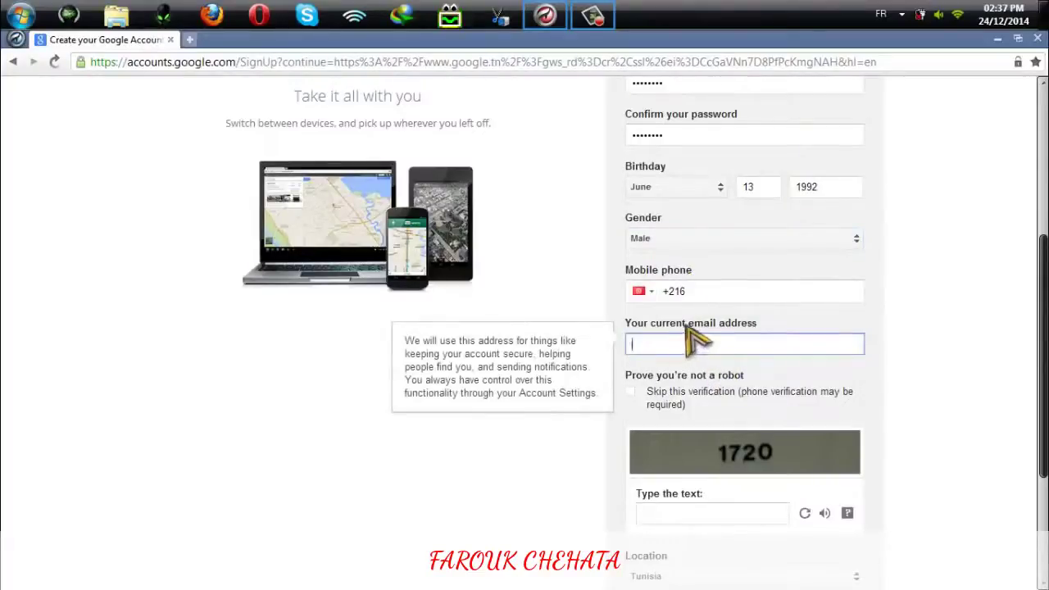
{"action": "left_click", "coordinate": [759, 326]}
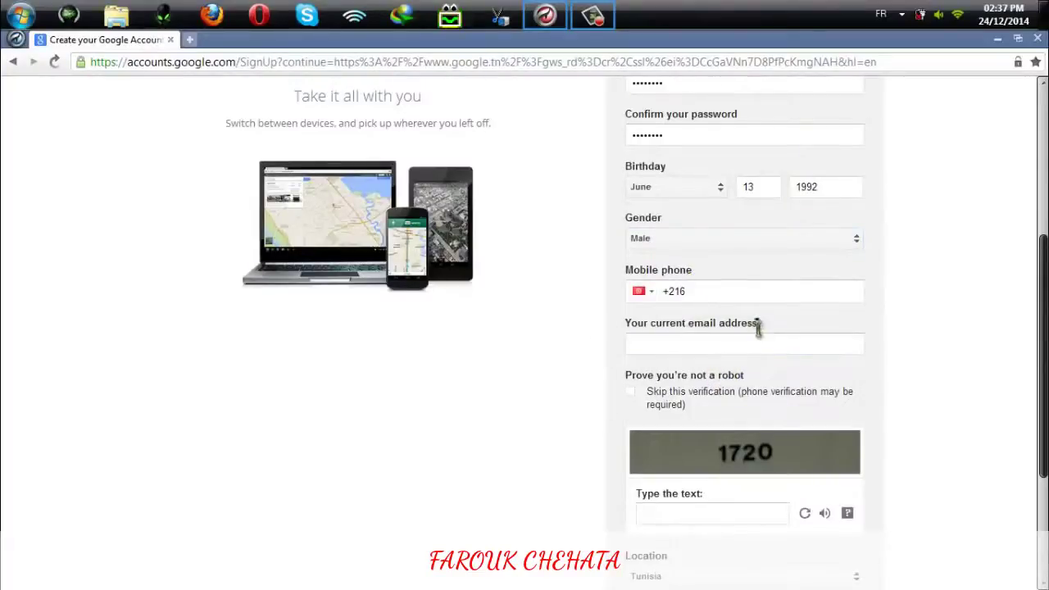
{"action": "left_click", "coordinate": [679, 341]}
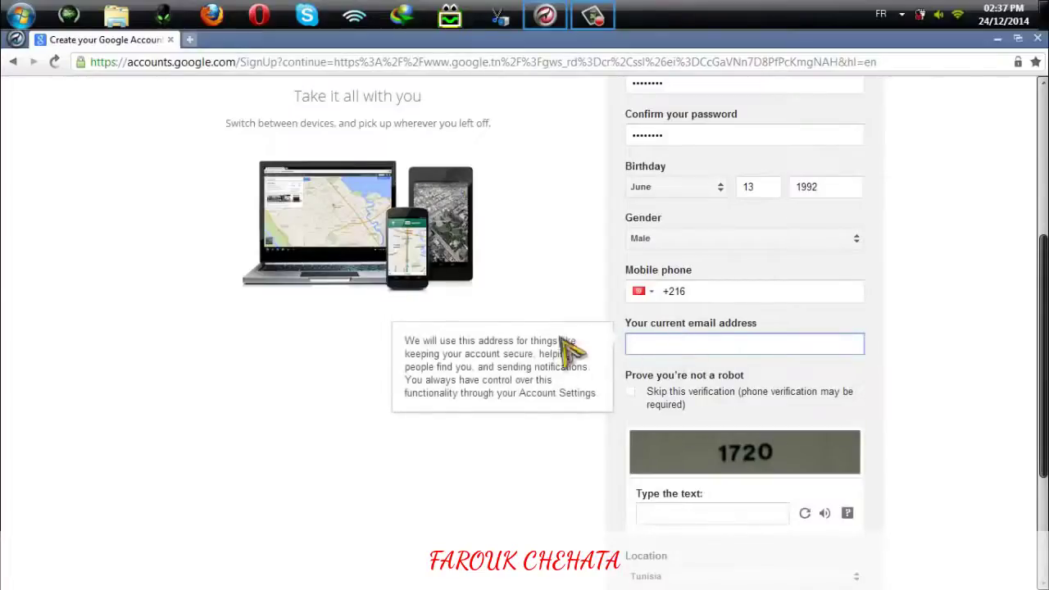
{"action": "scroll", "coordinate": [924, 283], "scroll_direction": "down", "scroll_amount": 1}
{"action": "type", "text": "a"}
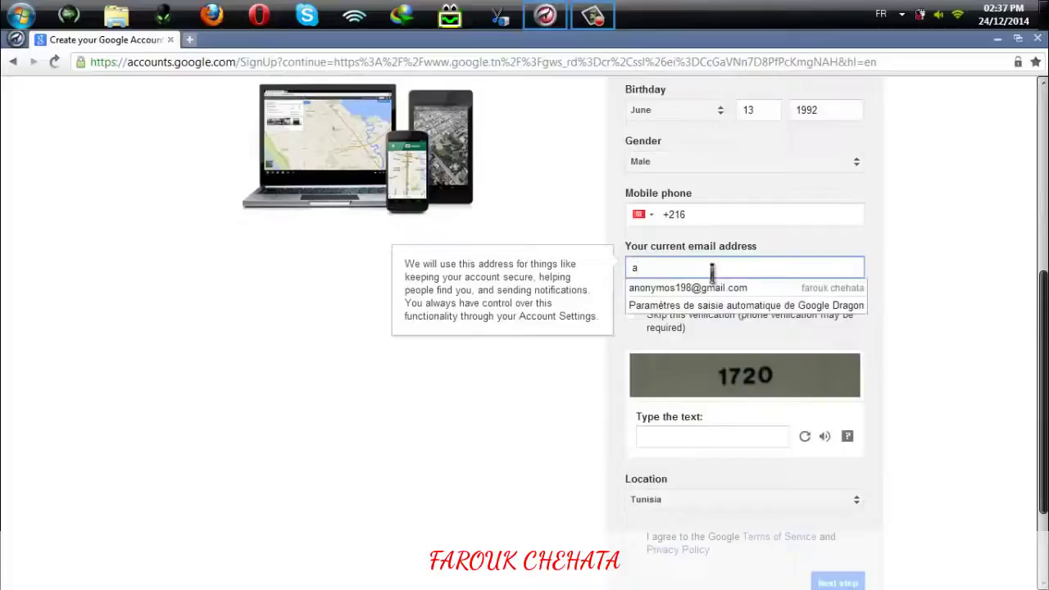
{"action": "key", "text": "Down"}
{"action": "key", "text": "Return"}
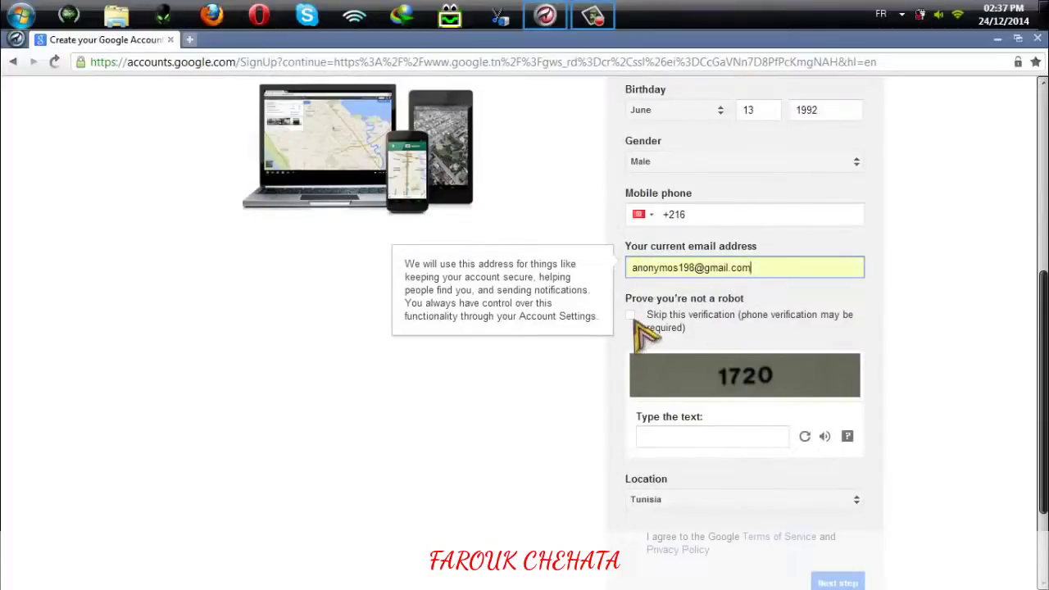
Step: Enter the captcha text shown in the image to prove you're not a robot
{"action": "scroll", "coordinate": [819, 352], "scroll_direction": "down", "scroll_amount": 2}
{"action": "left_click", "coordinate": [738, 365]}
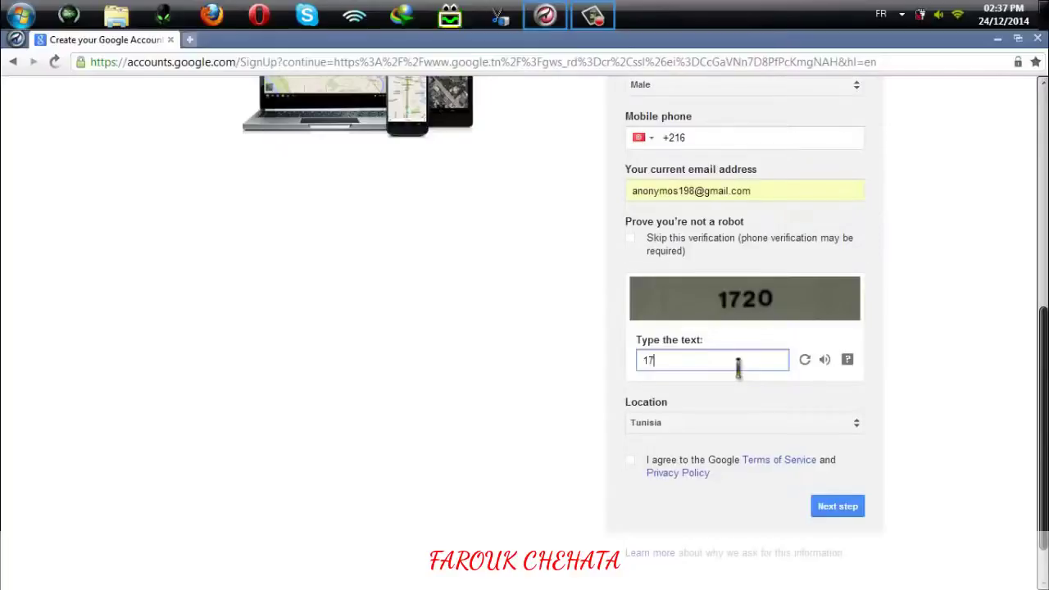
{"action": "type", "text": "1720"}
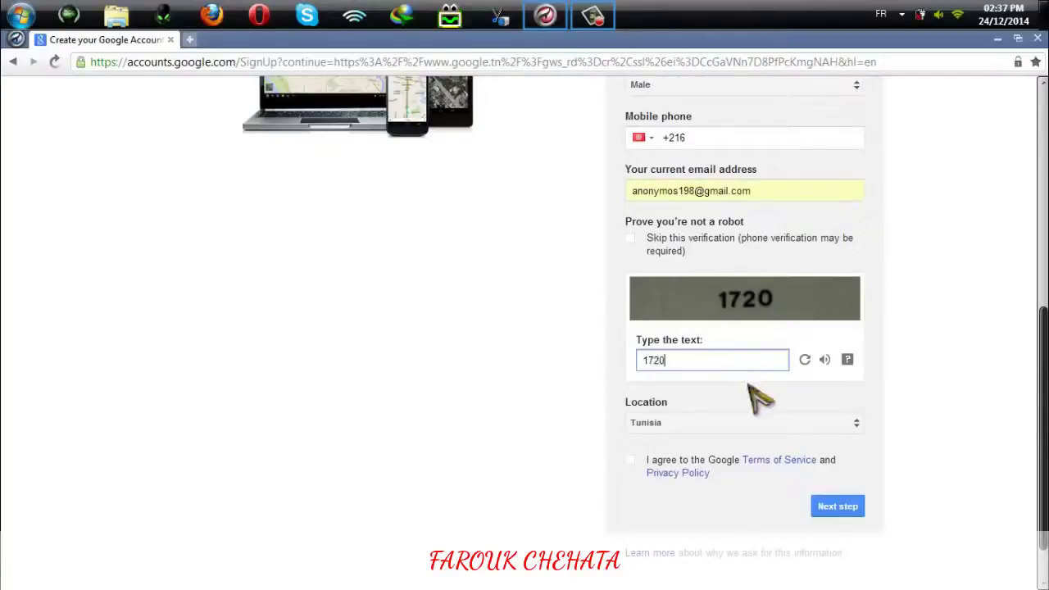
{"action": "left_click", "coordinate": [766, 381]}
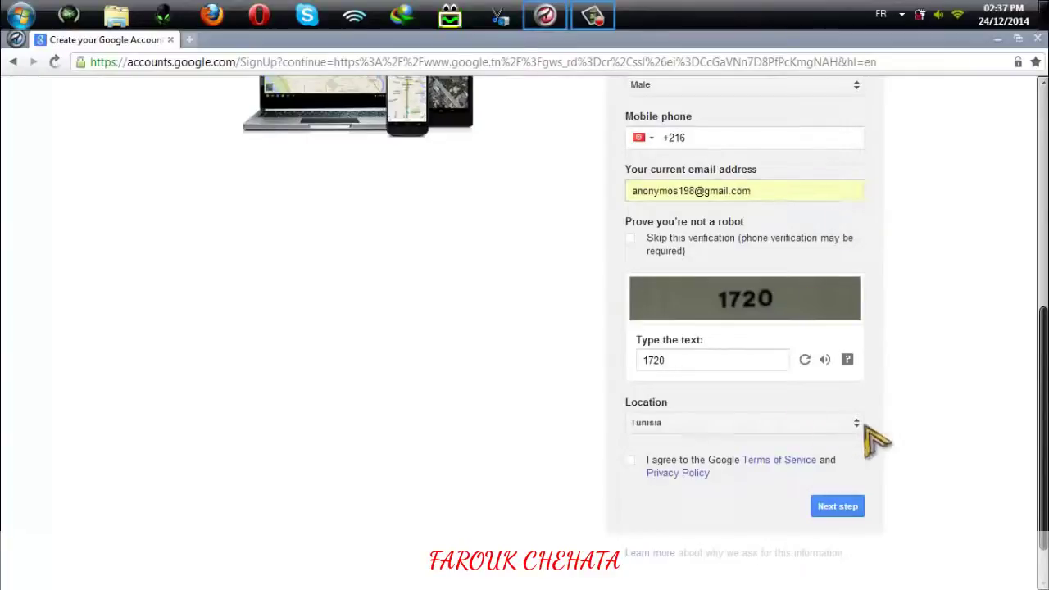
{"action": "left_click", "coordinate": [785, 195]}
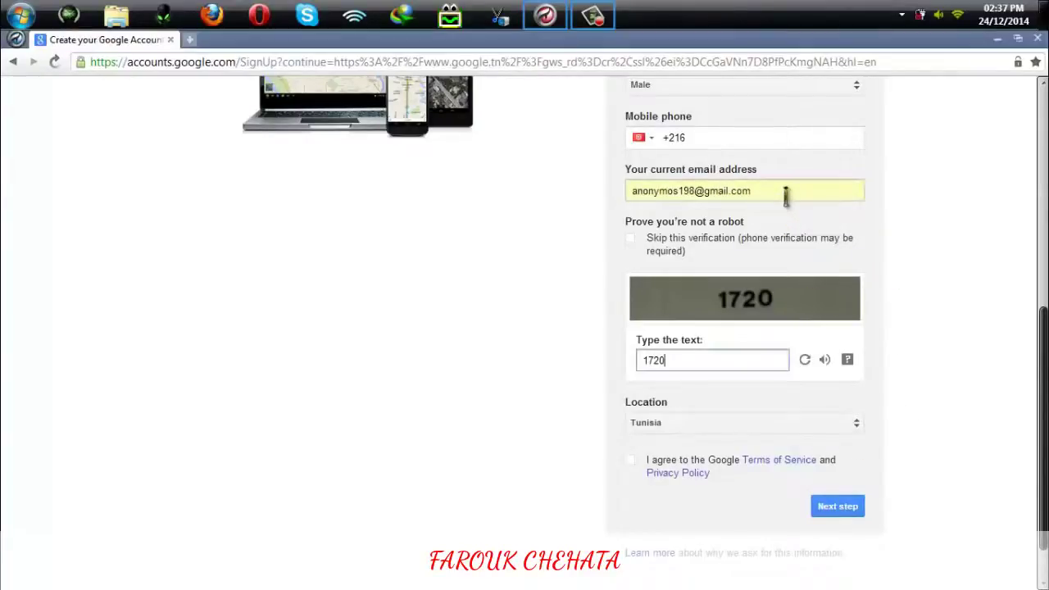
{"action": "left_click_drag", "start_coordinate": [785, 196], "coordinate": [677, 197]}
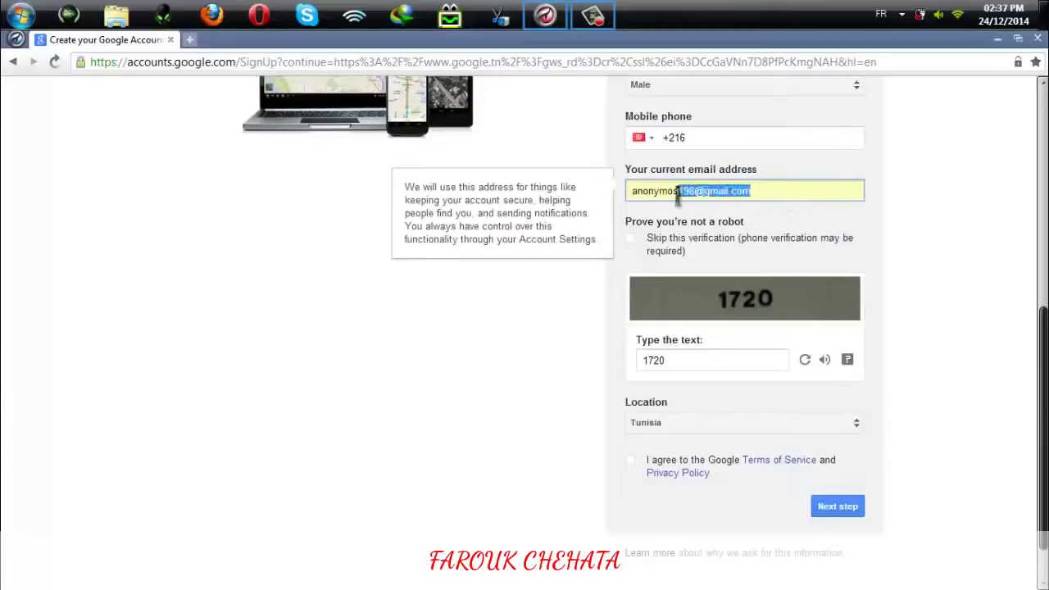
{"action": "left_click", "coordinate": [795, 200]}
{"action": "left_click", "coordinate": [795, 200]}
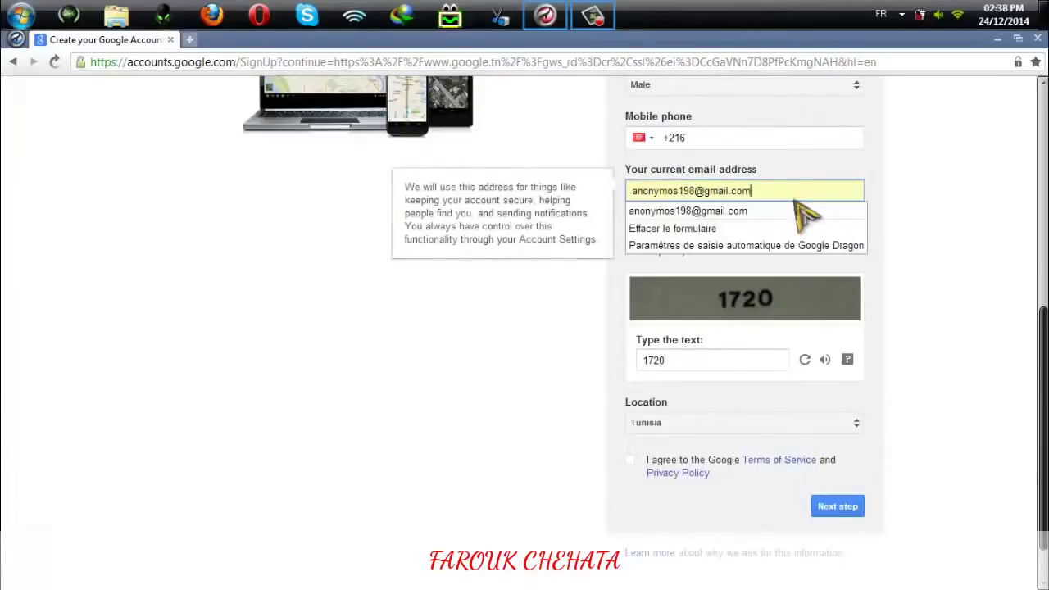
{"action": "triple_click", "coordinate": [795, 200]}
{"action": "triple_click", "coordinate": [796, 199]}
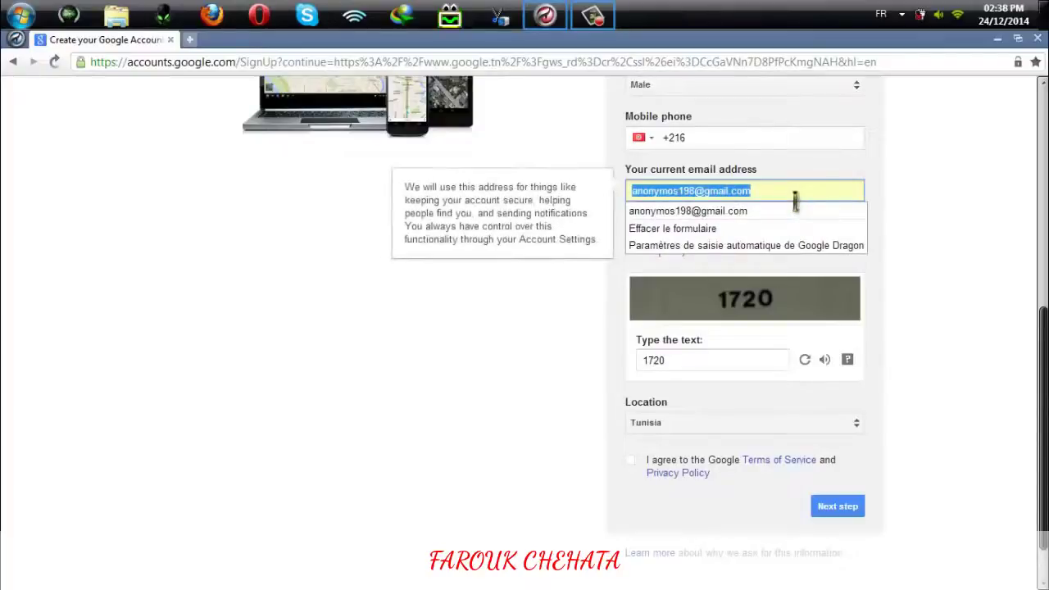
{"action": "left_click", "coordinate": [540, 408]}
{"action": "left_click", "coordinate": [700, 138]}
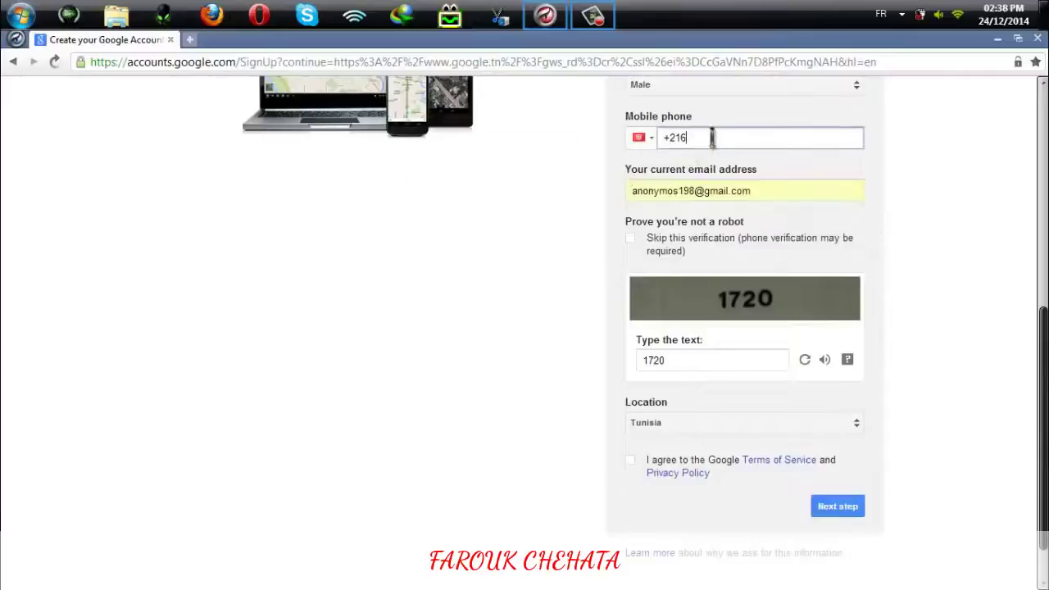
{"action": "left_click", "coordinate": [527, 405]}
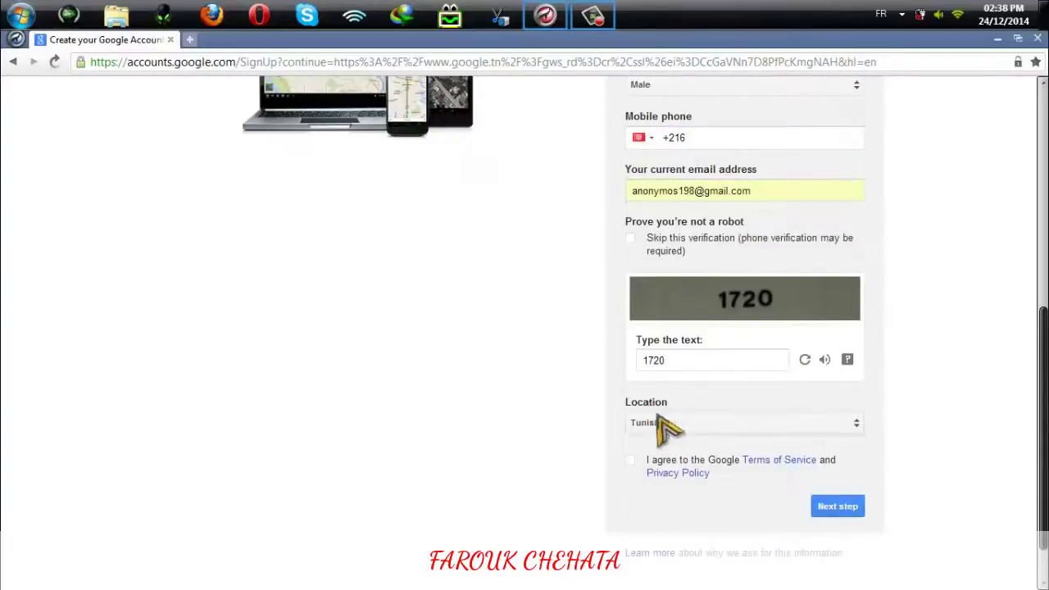
{"action": "left_click", "coordinate": [704, 426]}
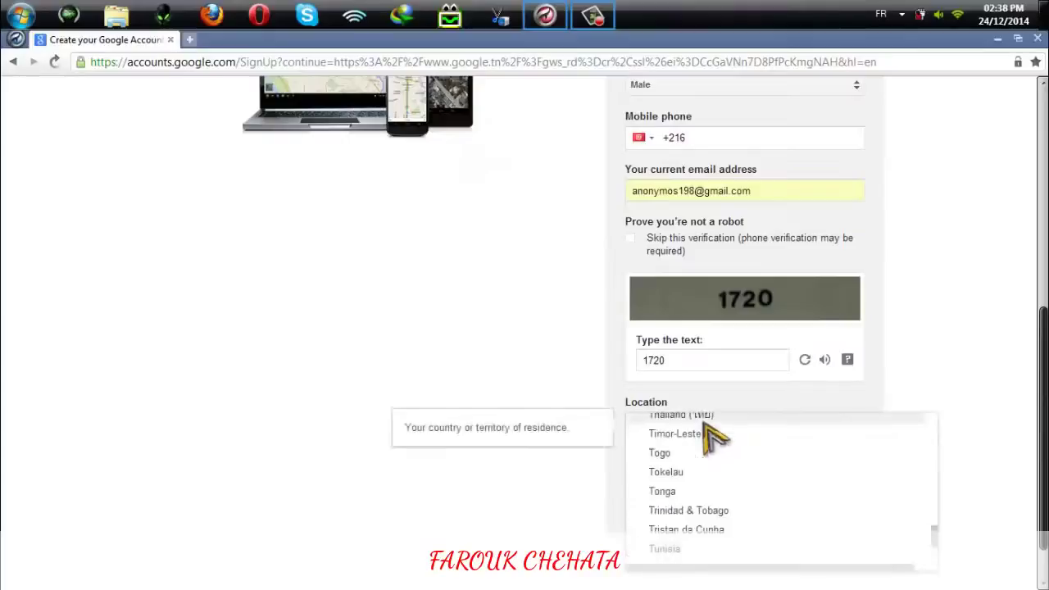
{"action": "left_click", "coordinate": [502, 408]}
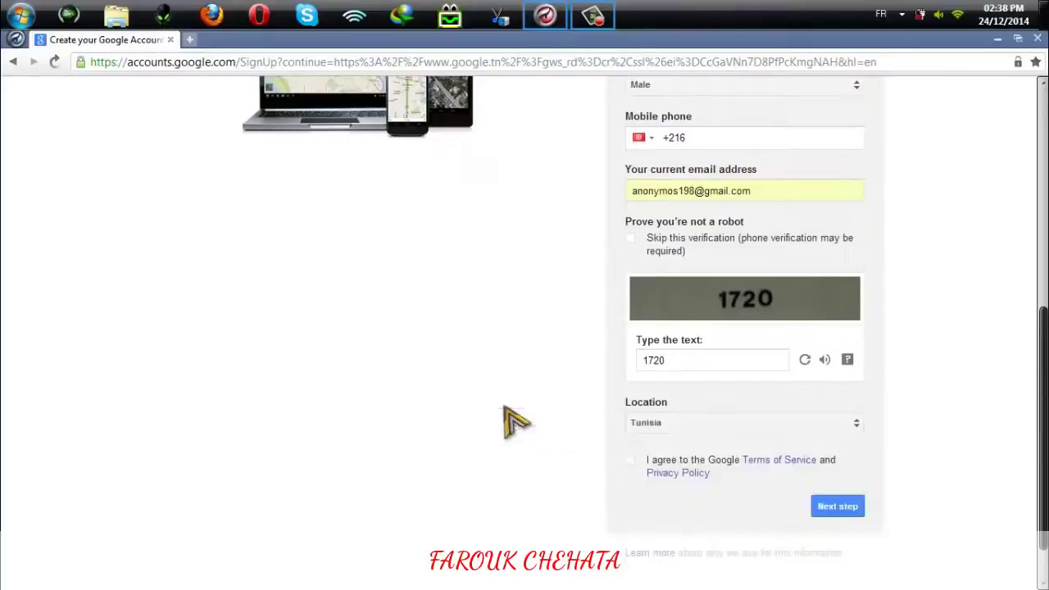
Step: Agree to the Google Terms of Service and Privacy Policy and submit the account form
{"action": "left_click", "coordinate": [631, 461]}
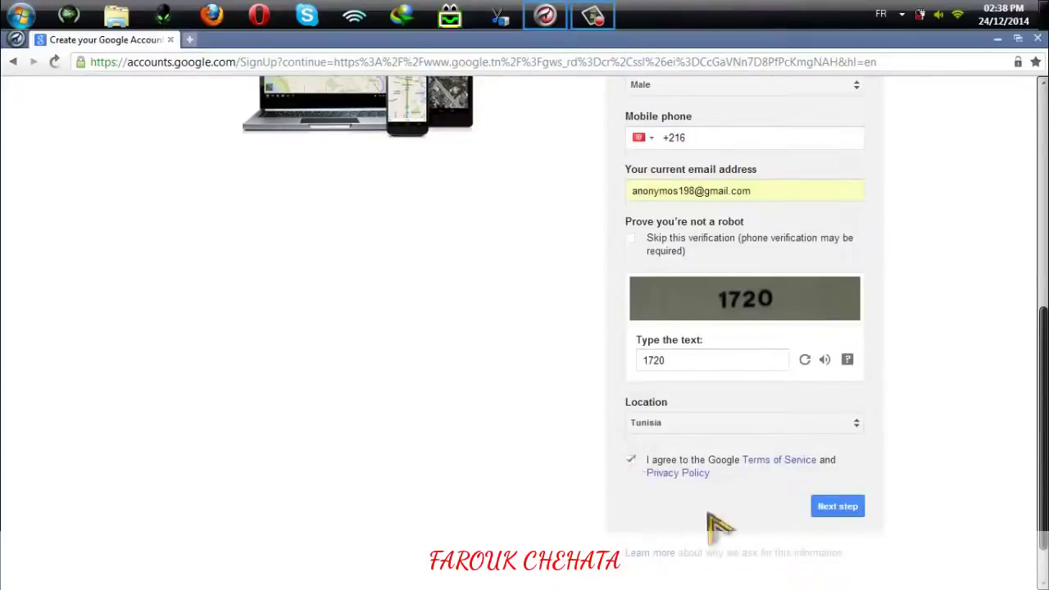
{"action": "left_click", "coordinate": [836, 506]}
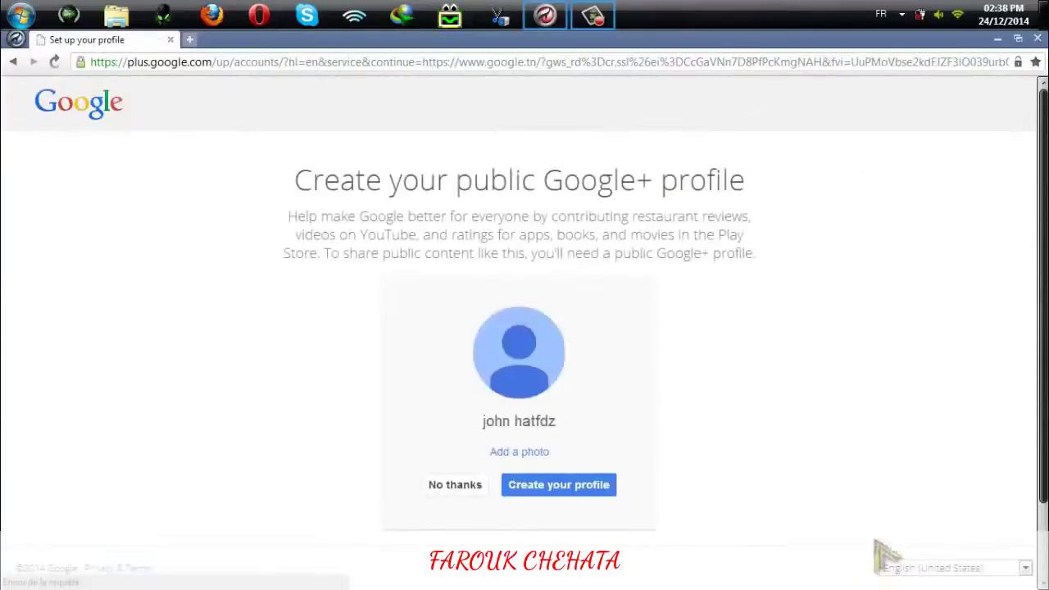
{"action": "scroll", "coordinate": [770, 377], "scroll_direction": "down", "scroll_amount": 2}
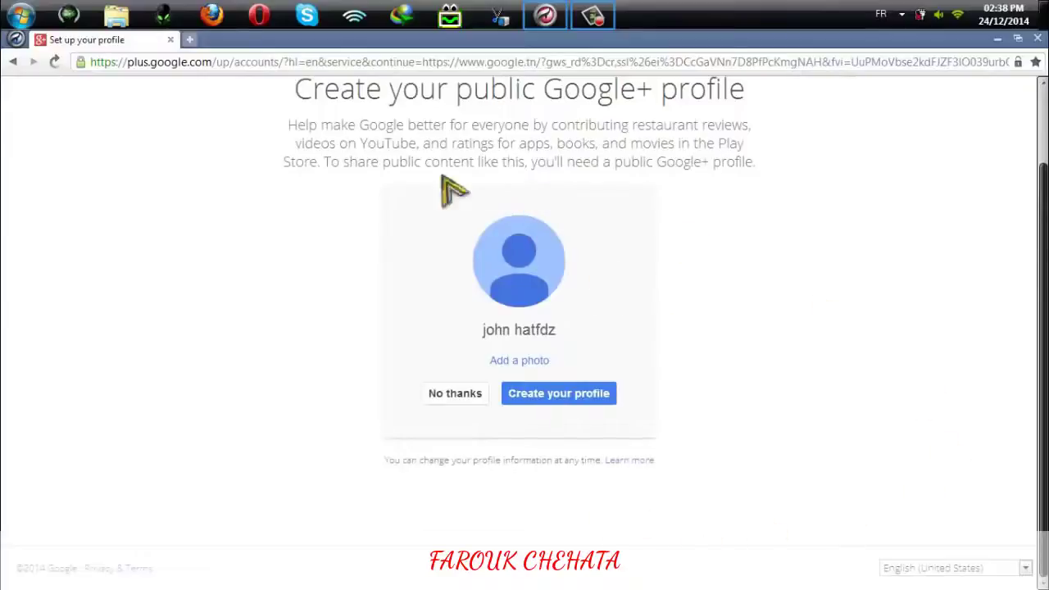
{"action": "scroll", "coordinate": [386, 127], "scroll_direction": "up", "scroll_amount": 2}
{"action": "left_click_drag", "start_coordinate": [325, 166], "coordinate": [735, 170]}
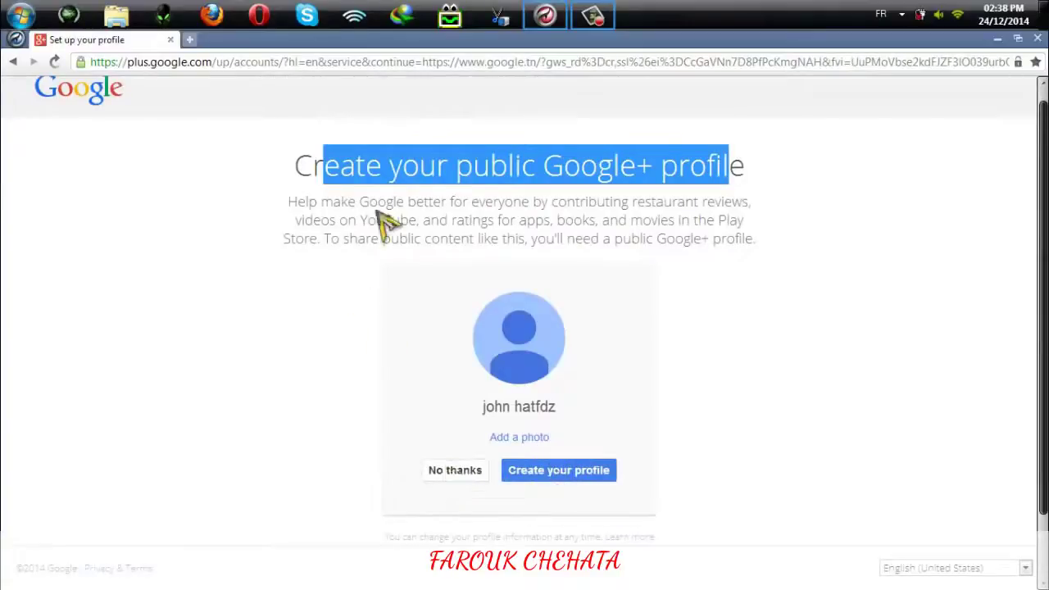
Step: Create the public Google+ profile without adding a photo and continue past the welcome page to the Google homepage
{"action": "left_click", "coordinate": [464, 228]}
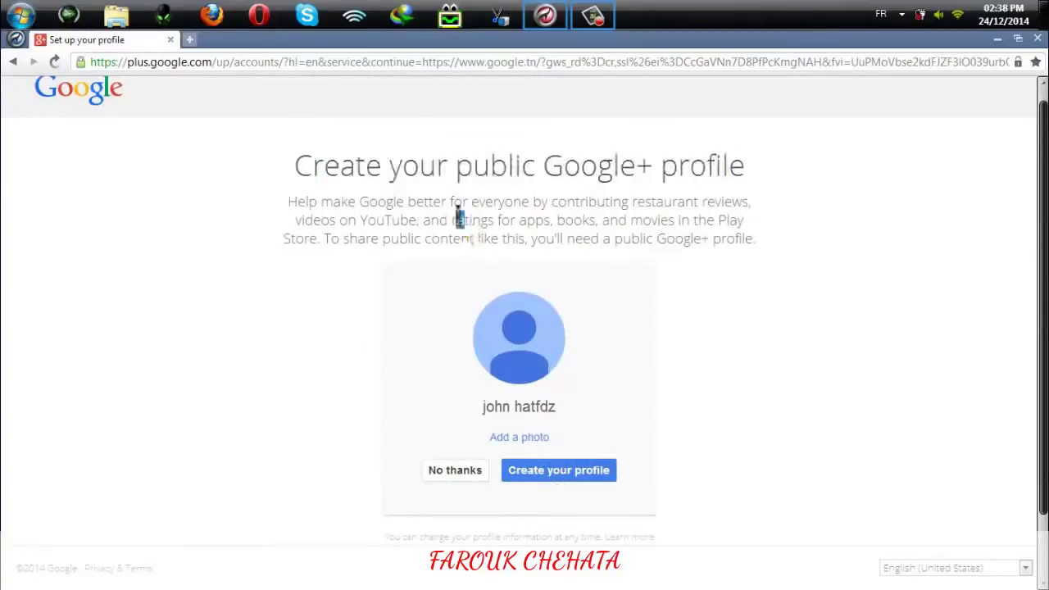
{"action": "left_click_drag", "start_coordinate": [464, 219], "coordinate": [524, 222]}
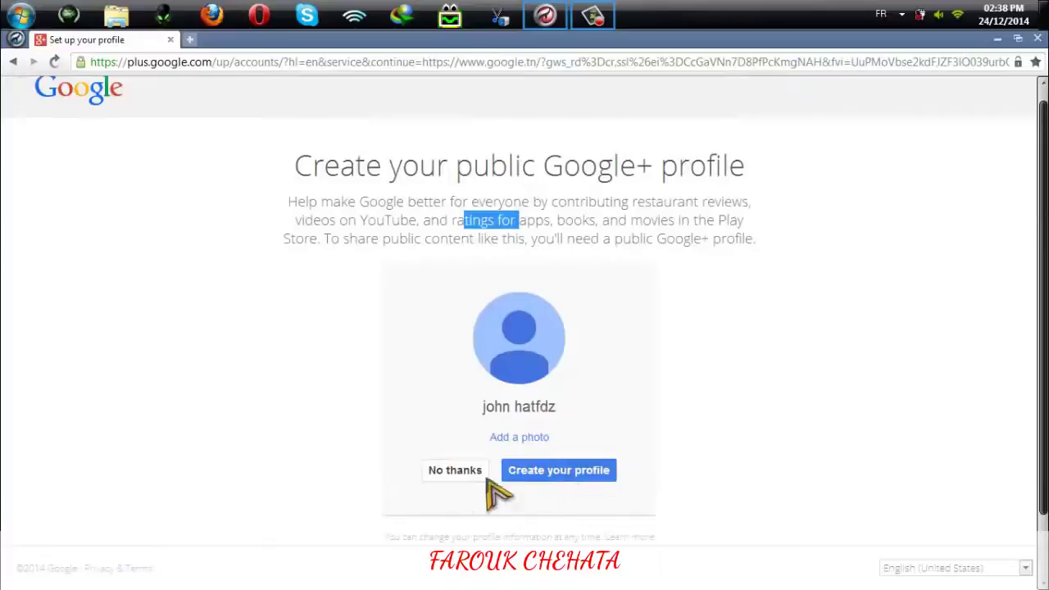
{"action": "left_click", "coordinate": [580, 475]}
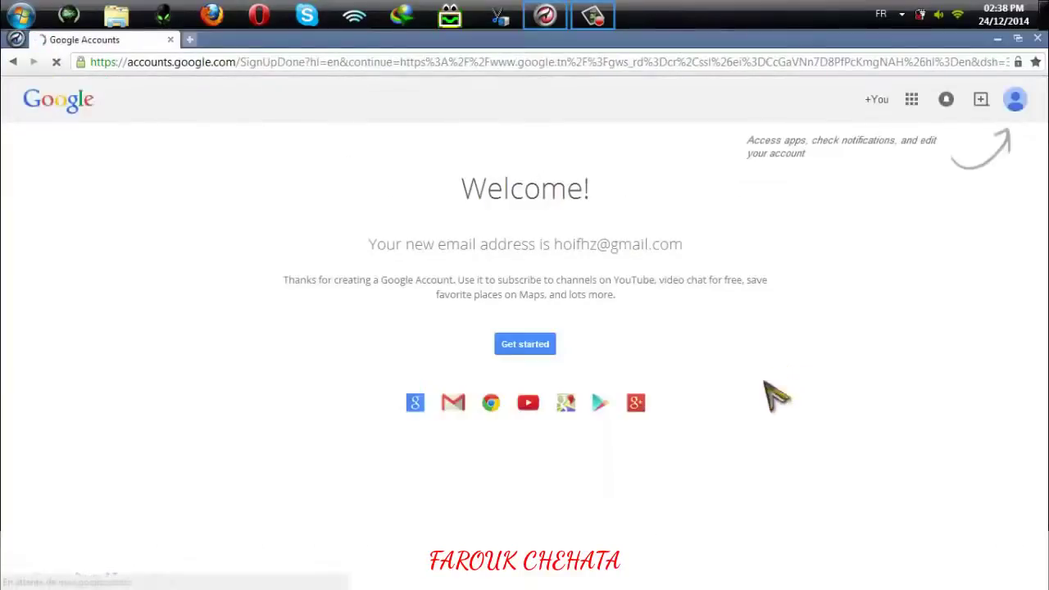
{"action": "left_click", "coordinate": [539, 345]}
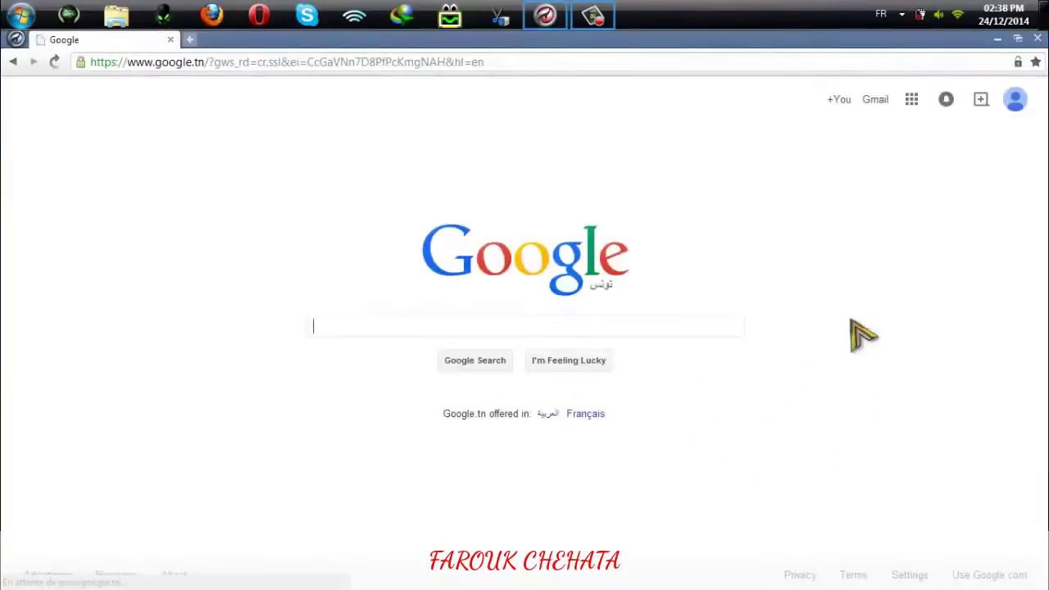
Step: Open the new account's Gmail inbox from the Google homepage and close the introductory welcome window
{"action": "left_click", "coordinate": [875, 100]}
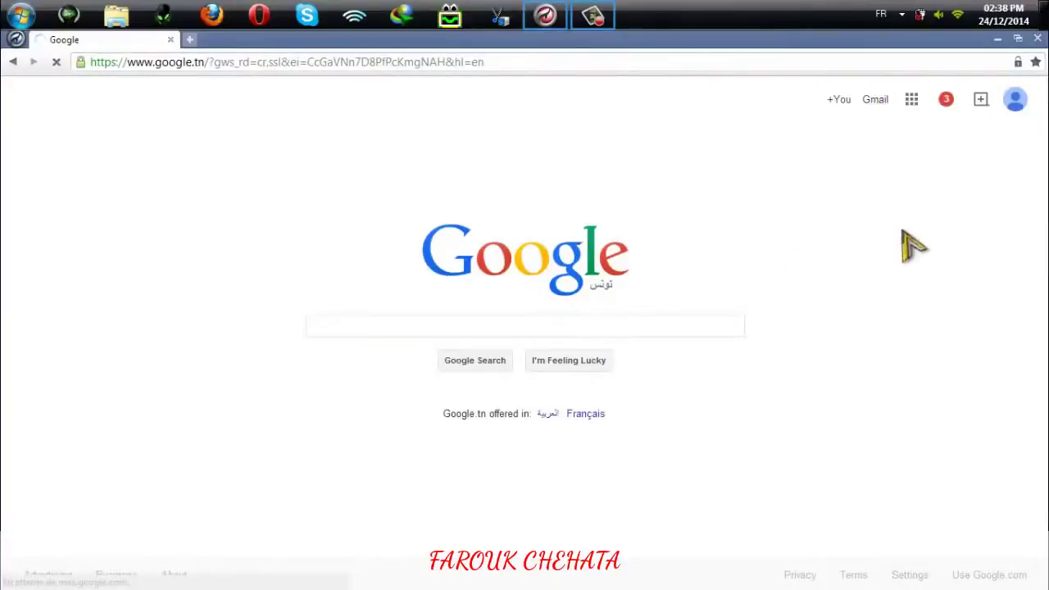
{"action": "left_click", "coordinate": [877, 100]}
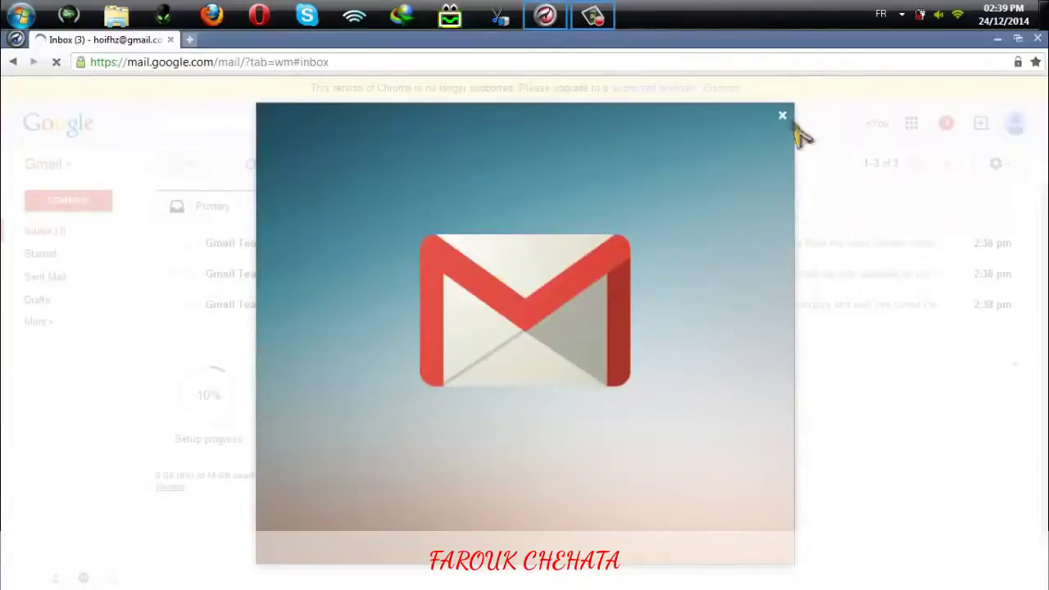
{"action": "left_click", "coordinate": [785, 119]}
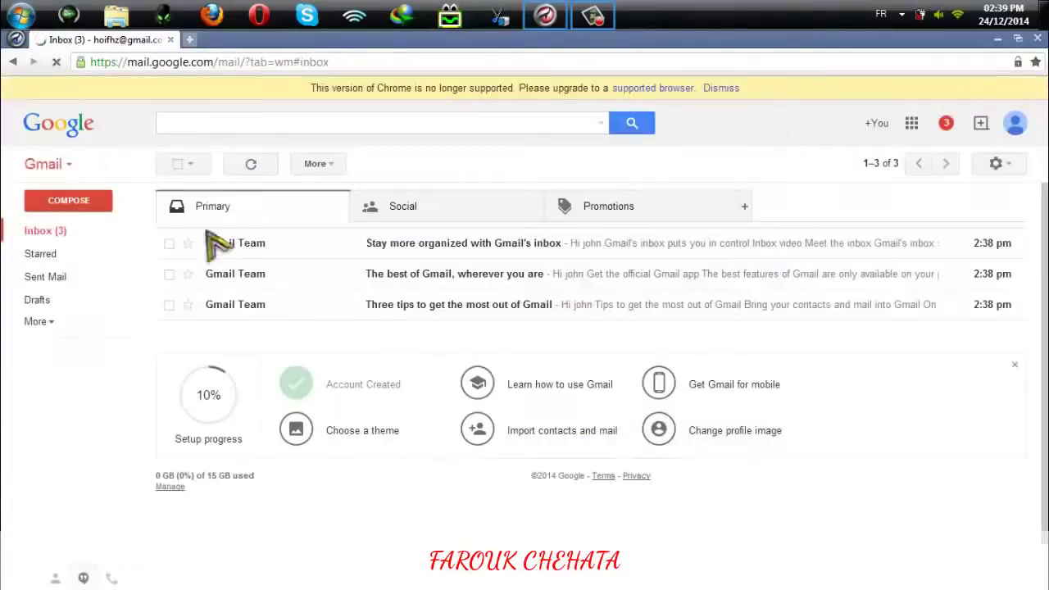